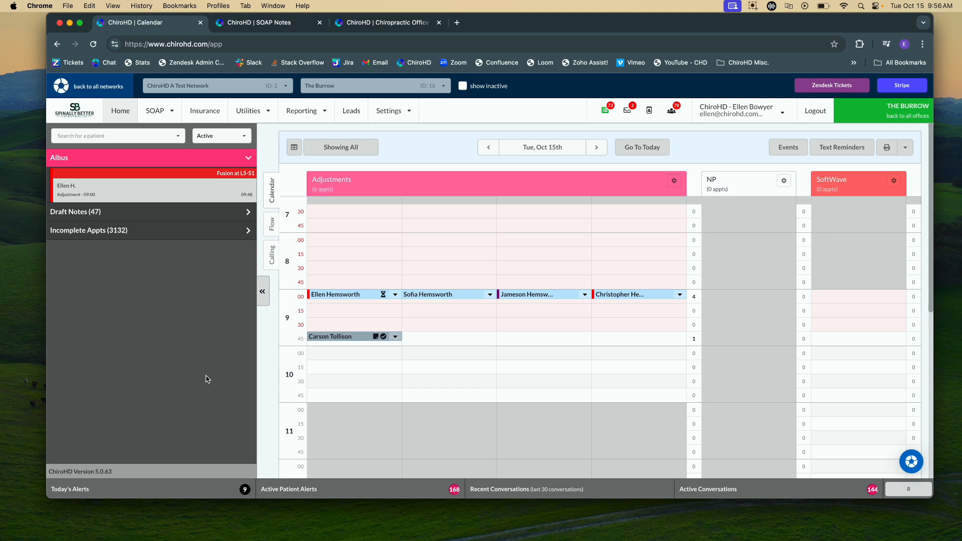
Examine the Fortis VCC patient's full profile, including the basic information, and close it
mouse_move(436, 296)
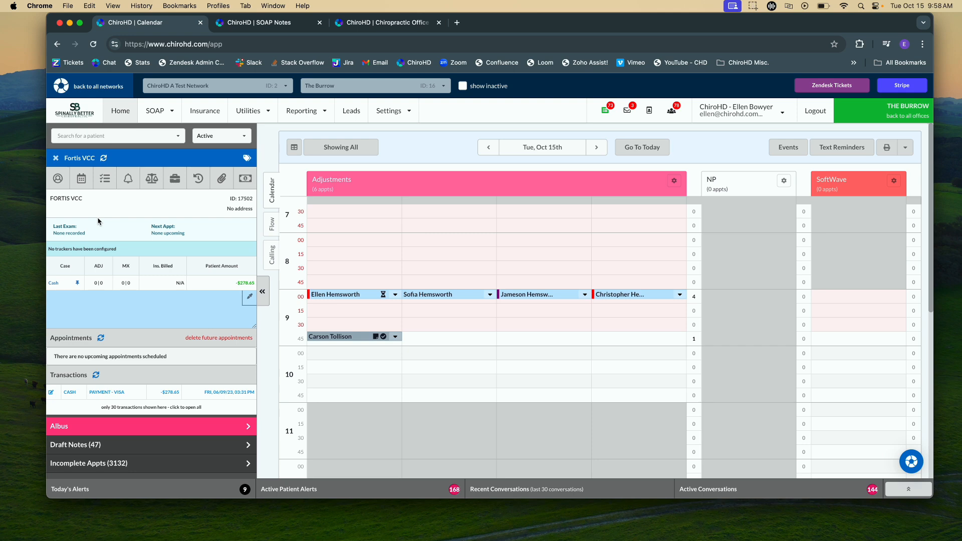
left_click(67, 183)
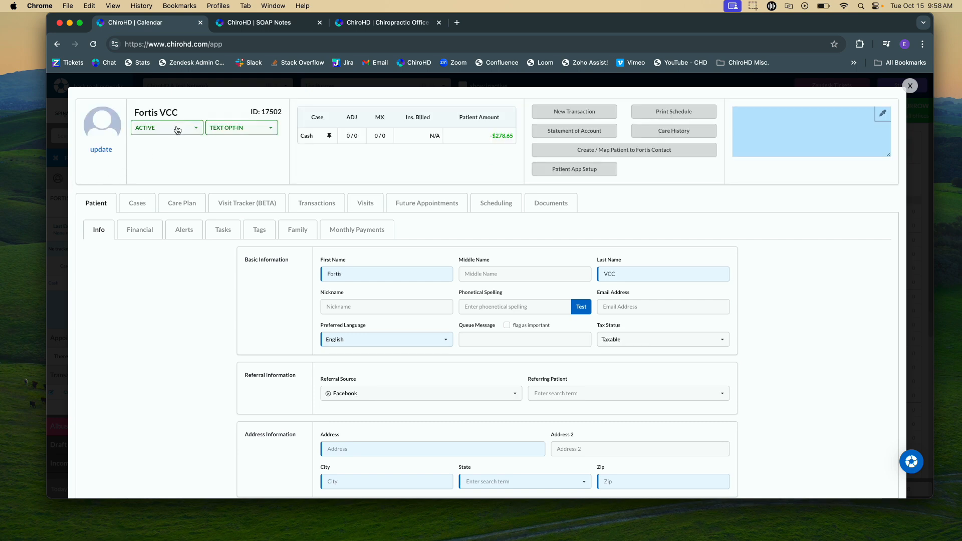
left_click(910, 86)
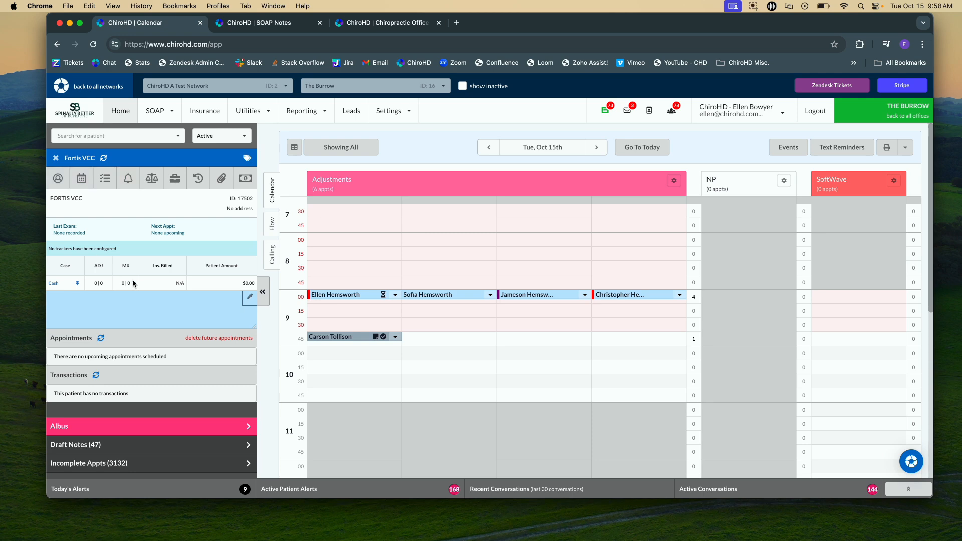
Start a new transaction for Fortis VCC and try to submit a 200.00 payment of type Fortis
left_click(241, 181)
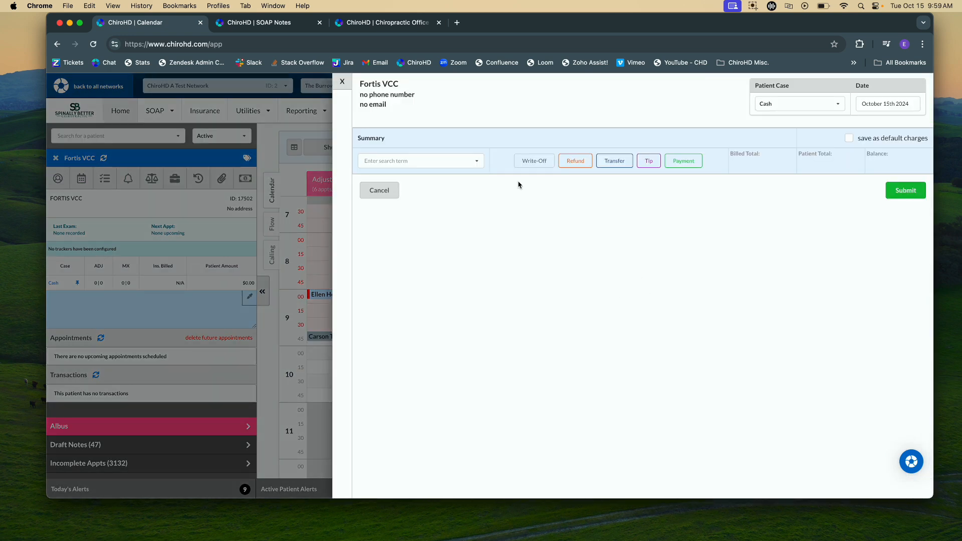
left_click(683, 161)
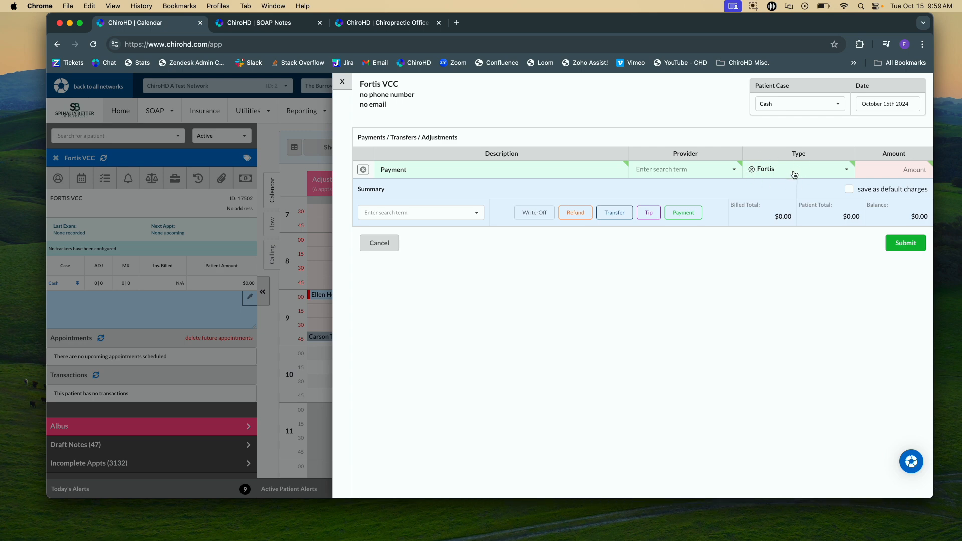
type("200.00")
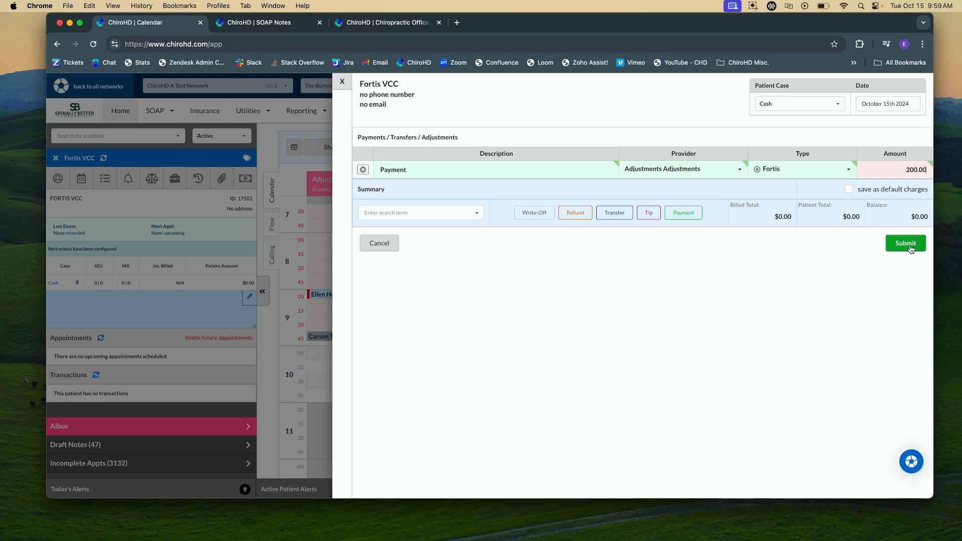
left_click(911, 249)
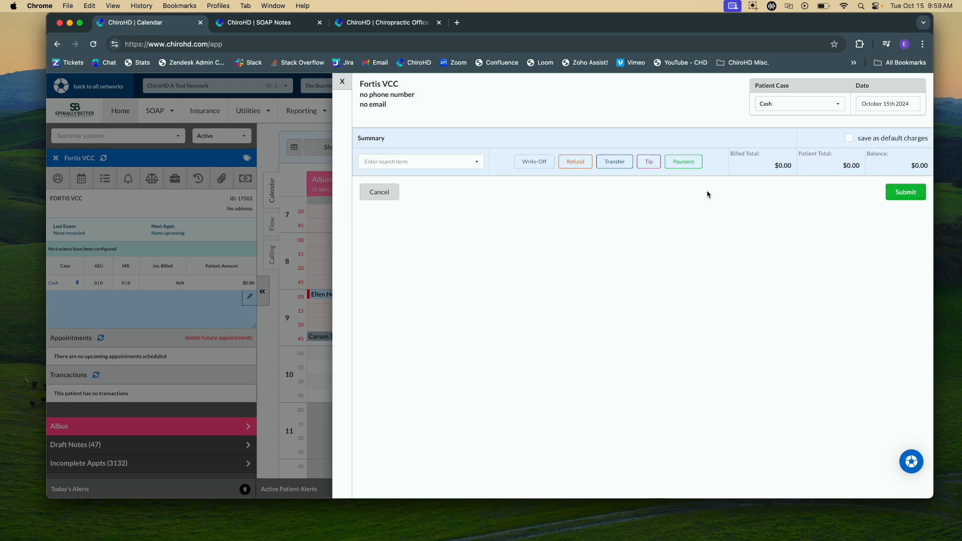
Add a payment line to the Fortis VCC transaction and set its type to Visa
left_click(691, 163)
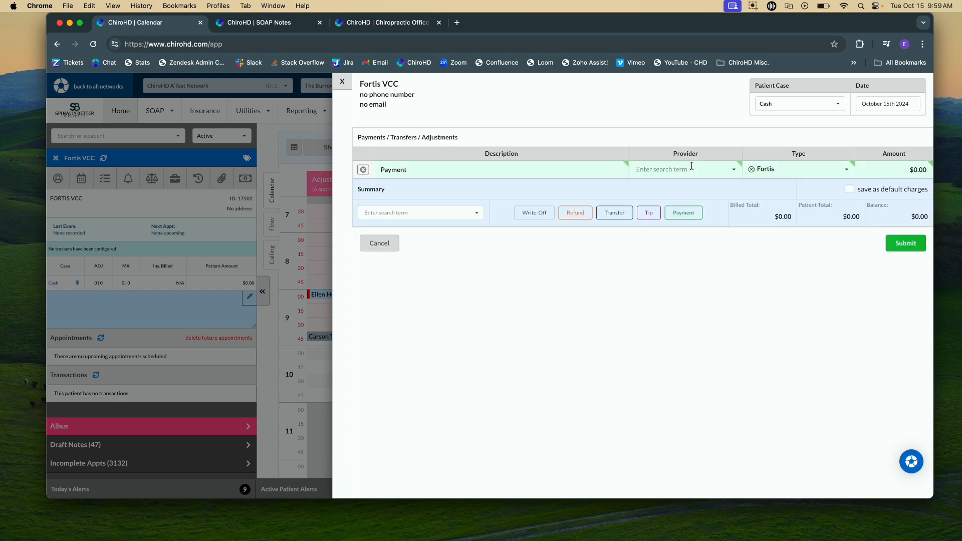
left_click(759, 170)
type("che")
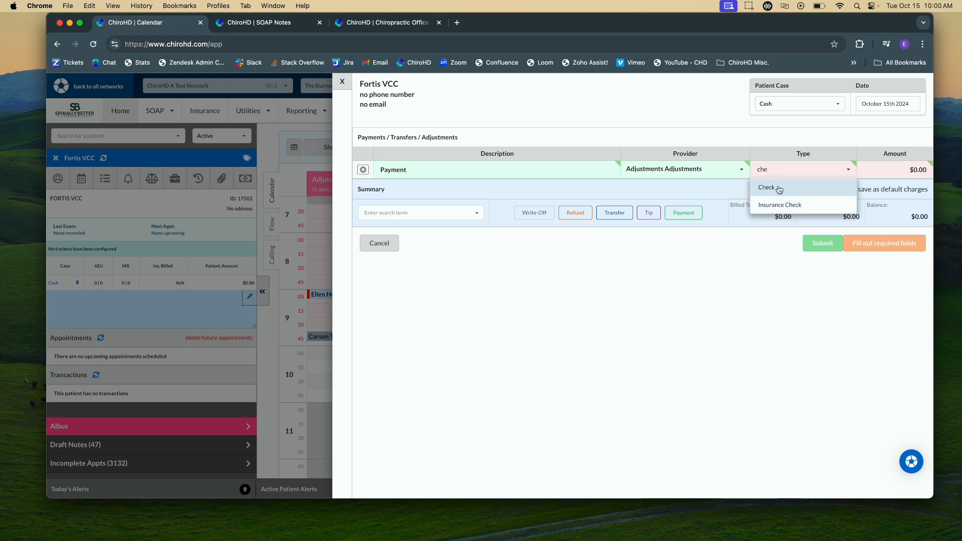
left_click(779, 187)
left_click(759, 169)
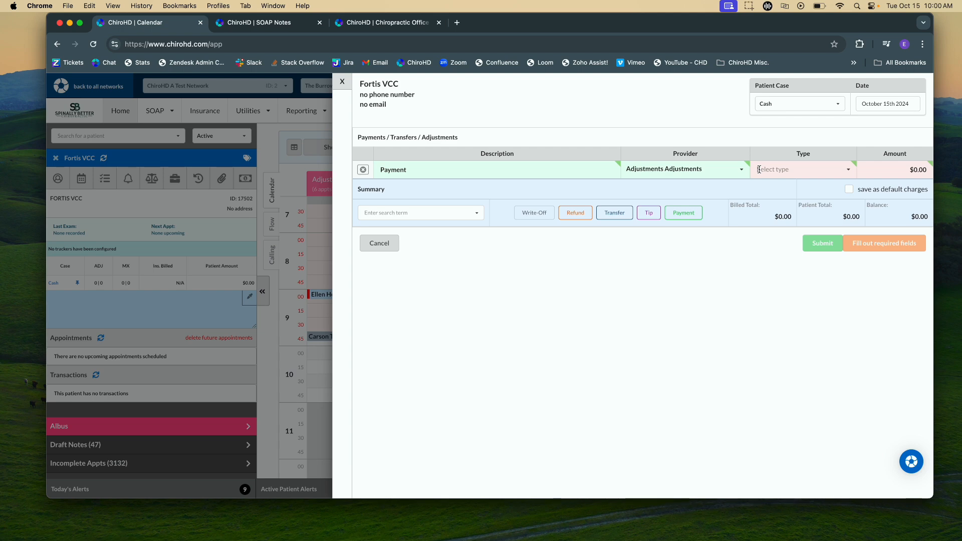
type("Vis")
left_click(762, 186)
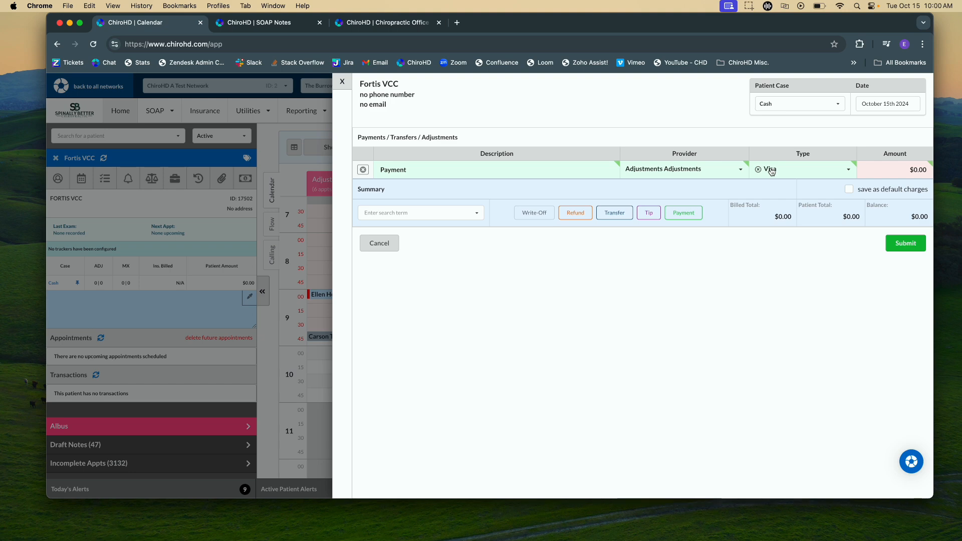
Set the Visa payment's amount to 200.00 and submit the transaction
key("Tab")
type("200.00")
left_click(886, 298)
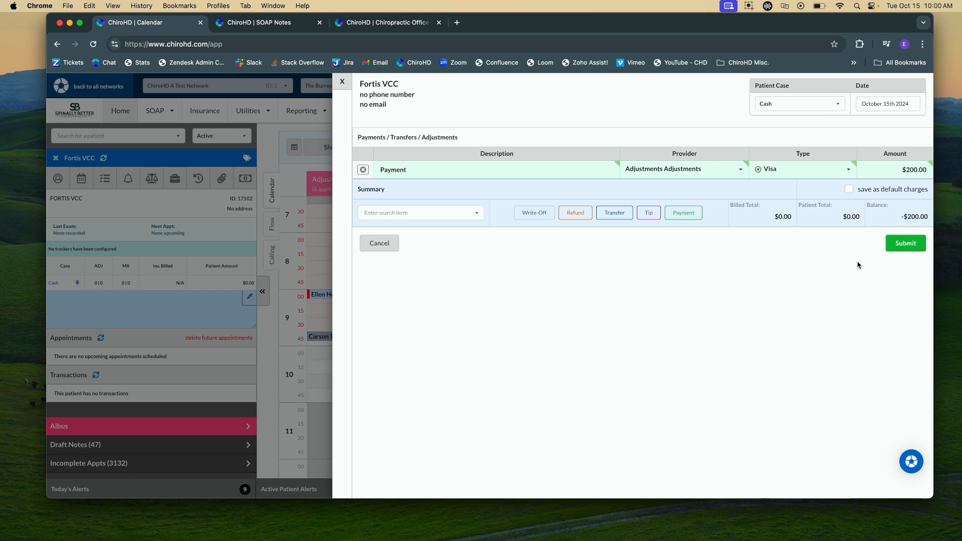
left_click(916, 247)
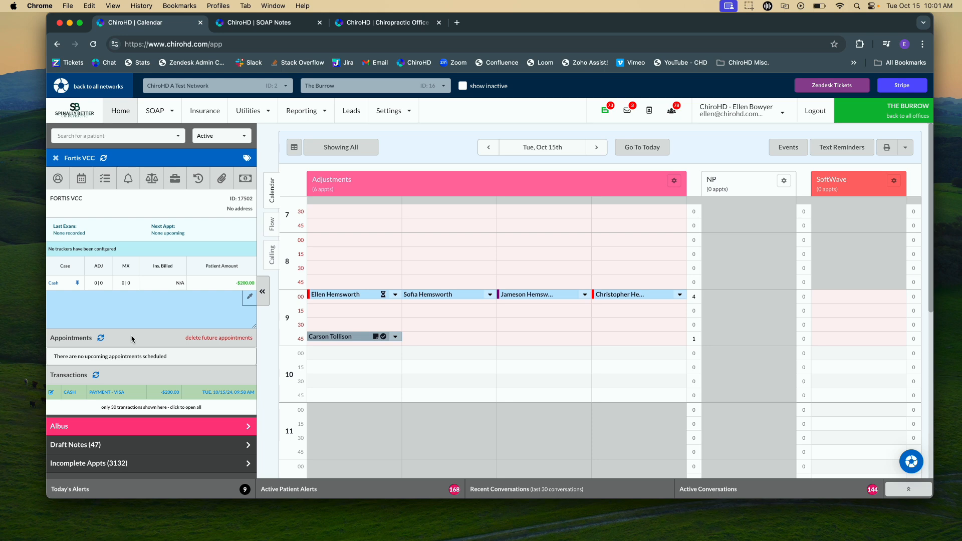
Examine today's collections summary in Simple Reporting and return to the calendar
left_click(306, 111)
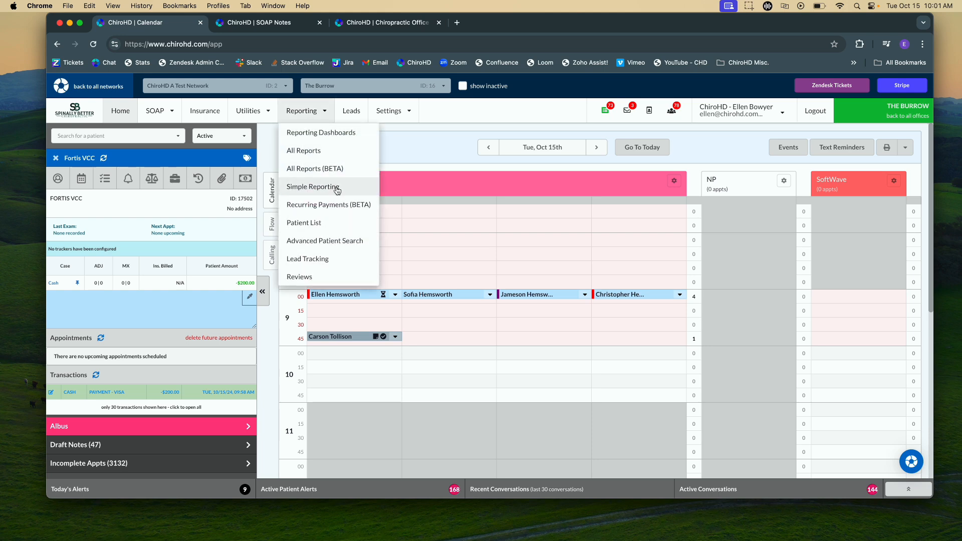
left_click(333, 186)
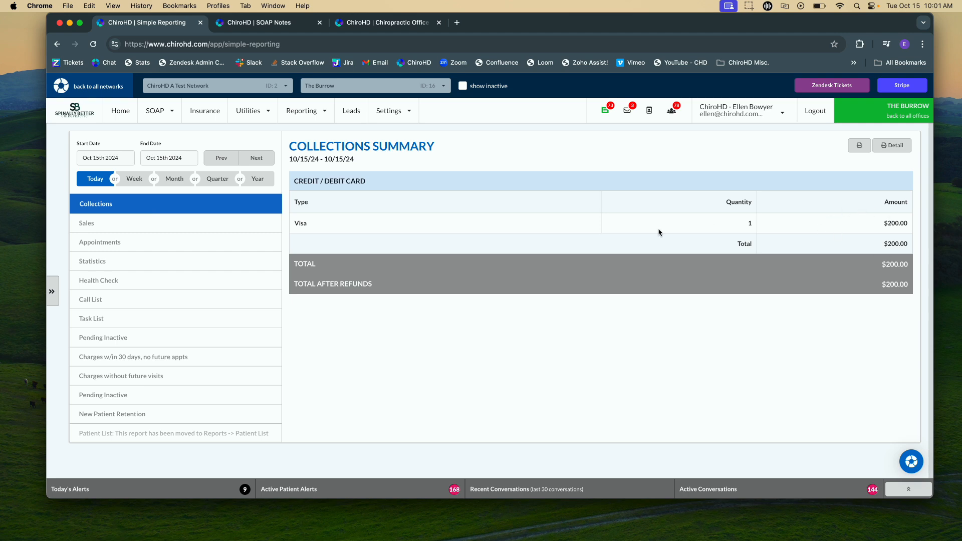
left_click(118, 114)
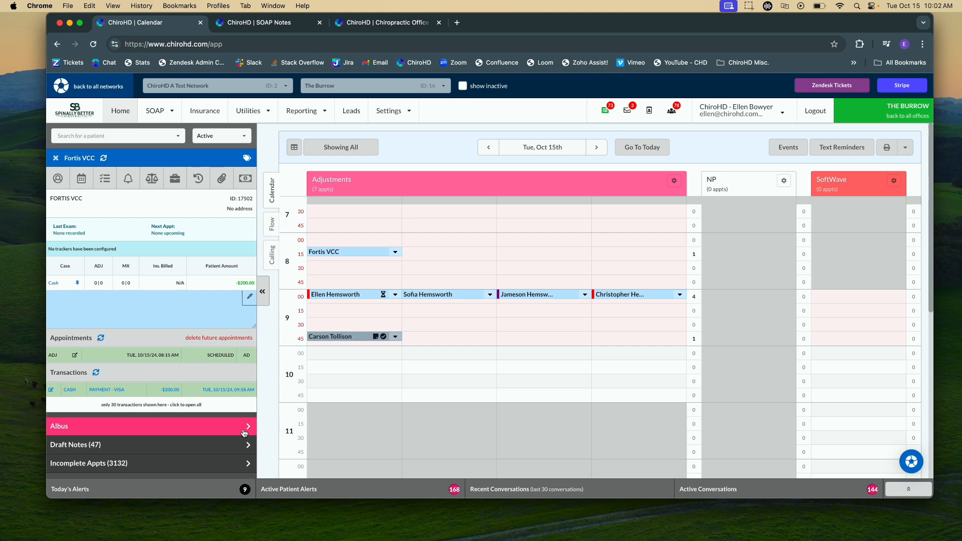
Start processing an EOB in the insurance section with Virtual Credit Card as the payment type
left_click(203, 115)
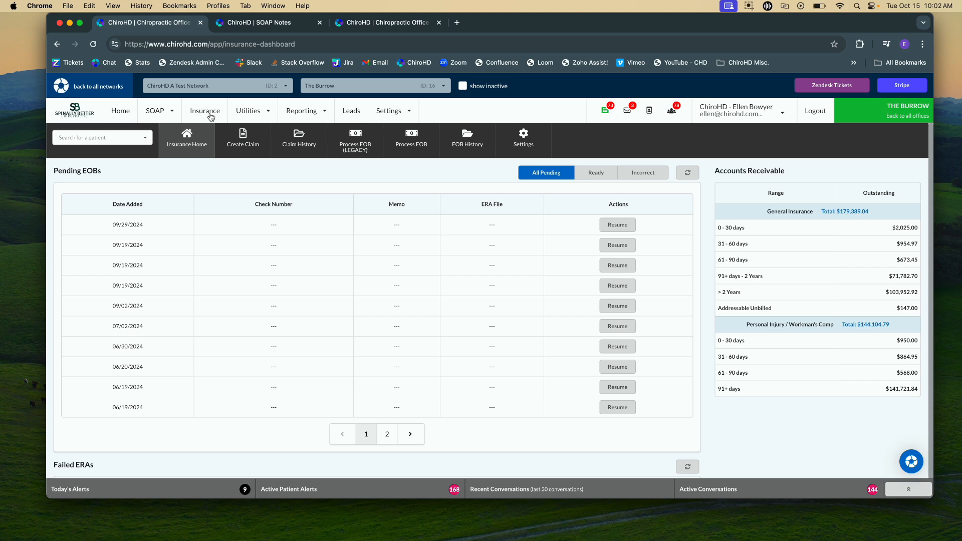
left_click(422, 148)
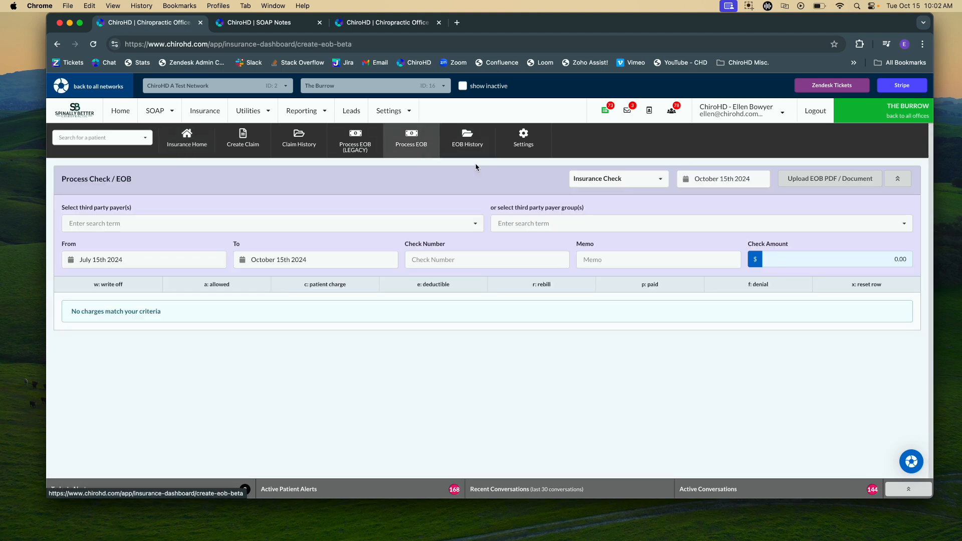
left_click(621, 177)
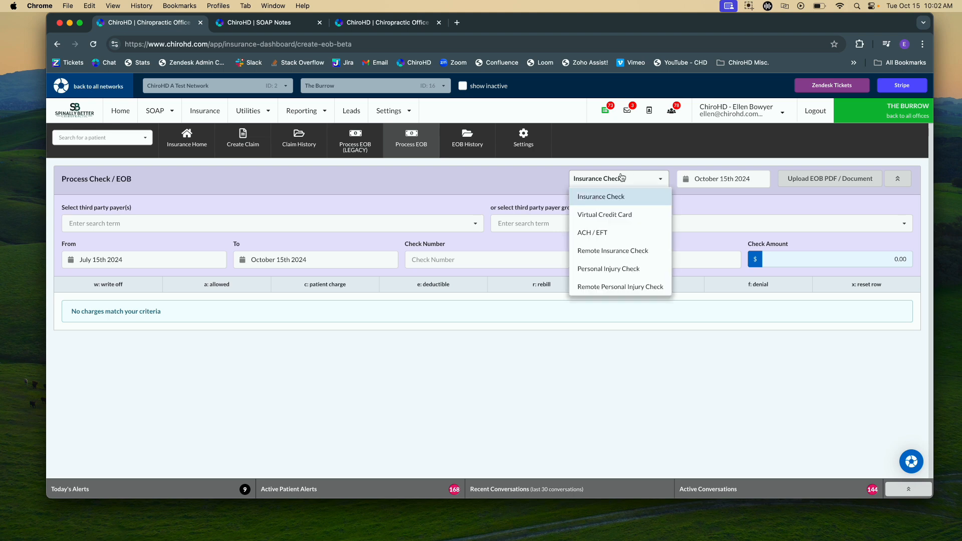
left_click(626, 215)
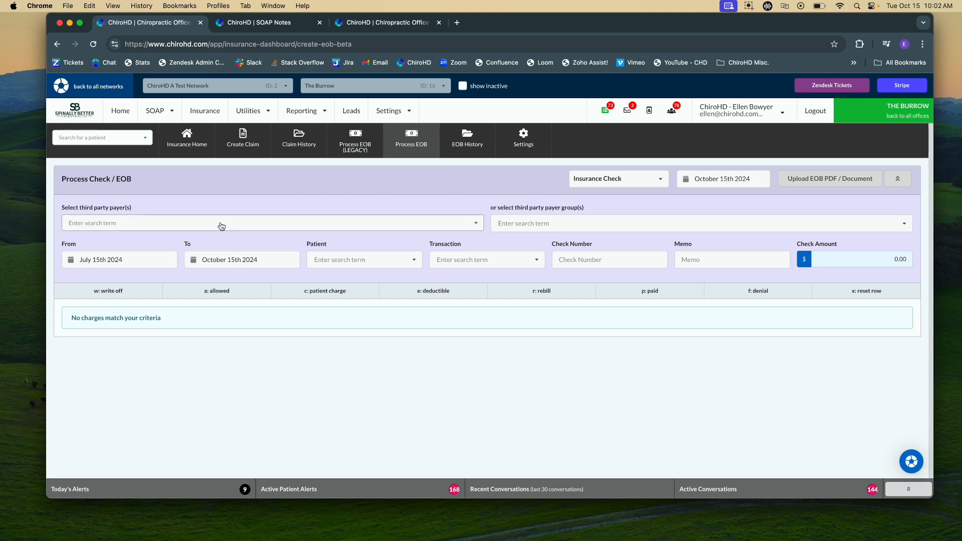
Search the third party payers for "blu" and select all matches for the EOB
left_click(222, 225)
type("blu")
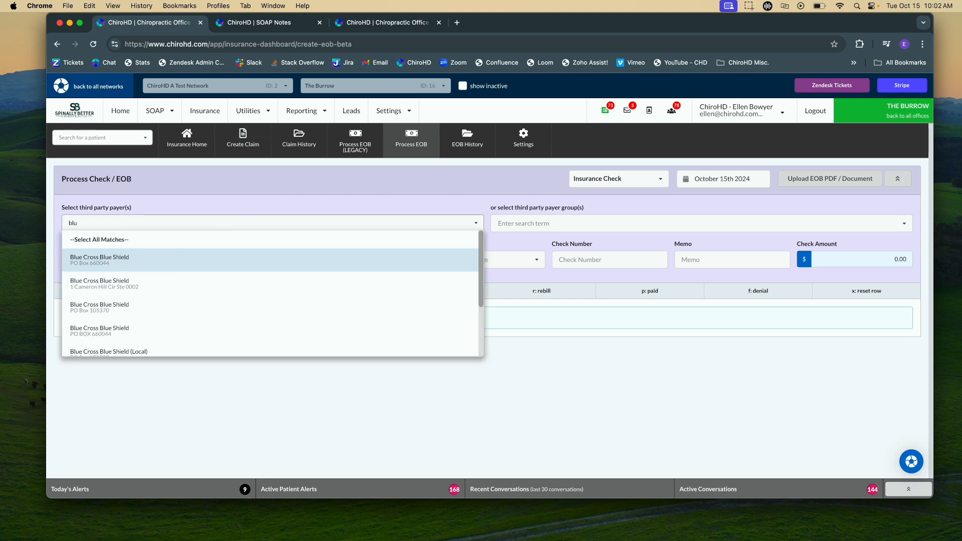
left_click(148, 244)
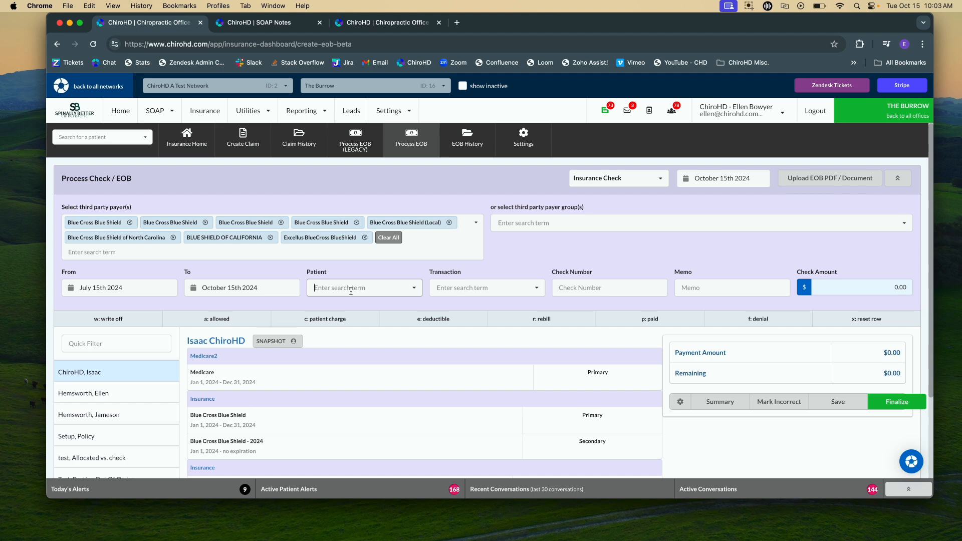
Assign Fortis VCC as the EOB's patient and link the 10/15/24 Visa transaction of $200
left_click(368, 286)
type("forti")
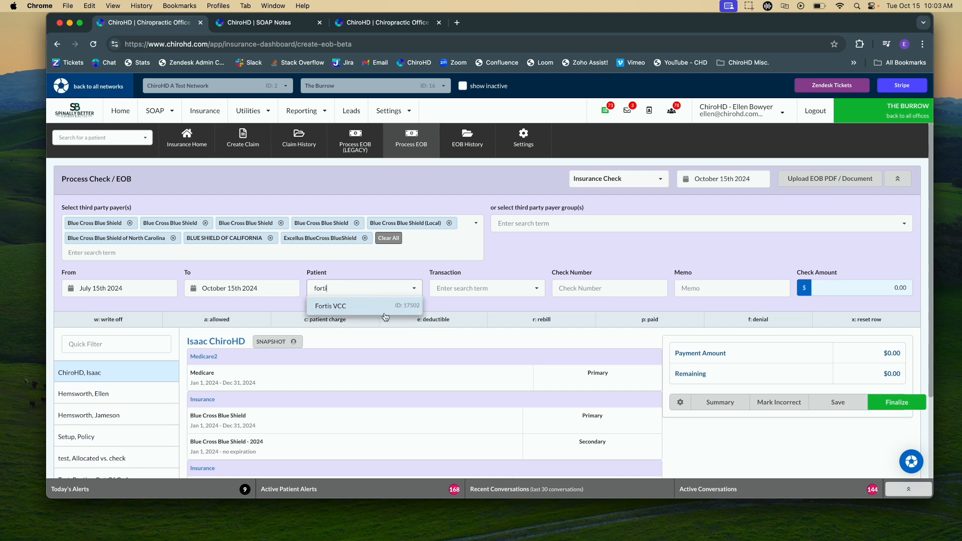
left_click(377, 310)
left_click(456, 288)
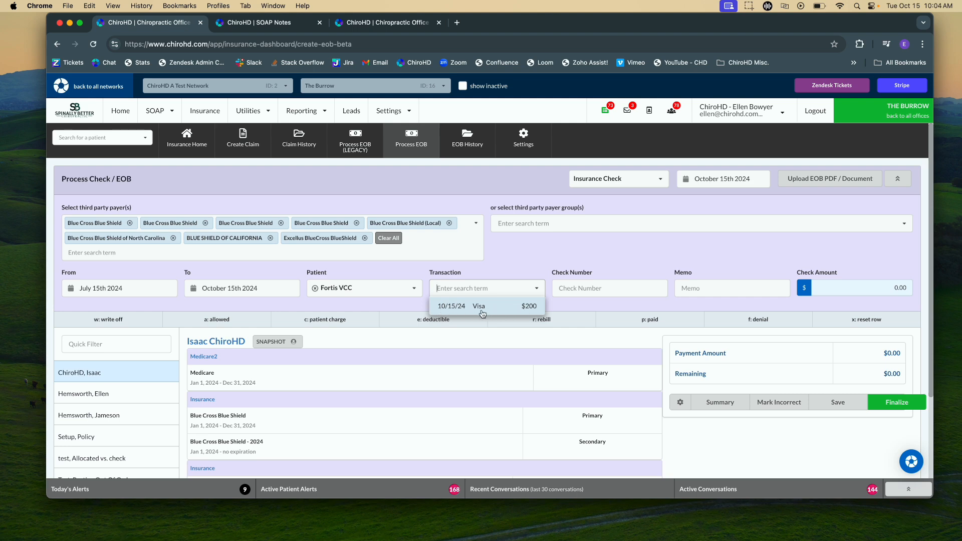
left_click(483, 311)
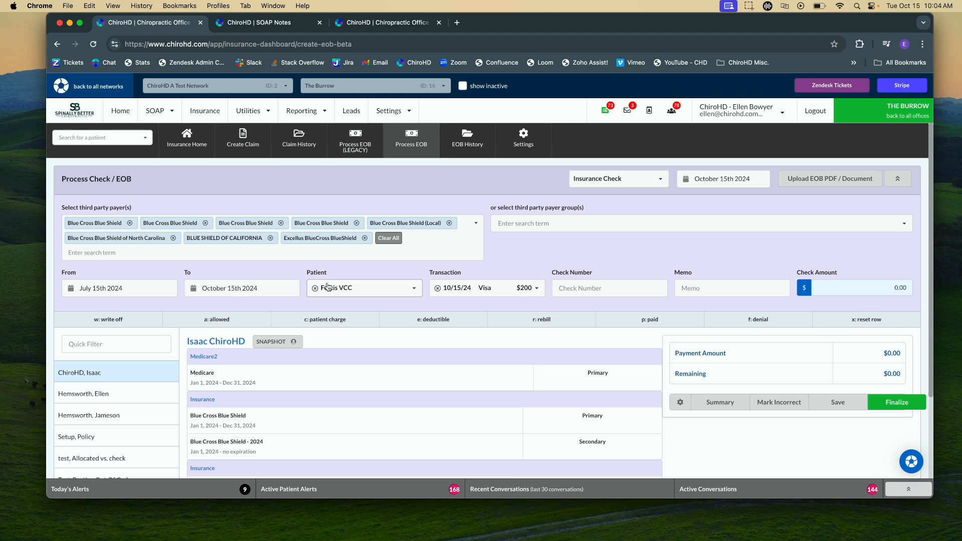
Set the EOB's check amount to 200.00, leaving the check number blank
left_click(603, 286)
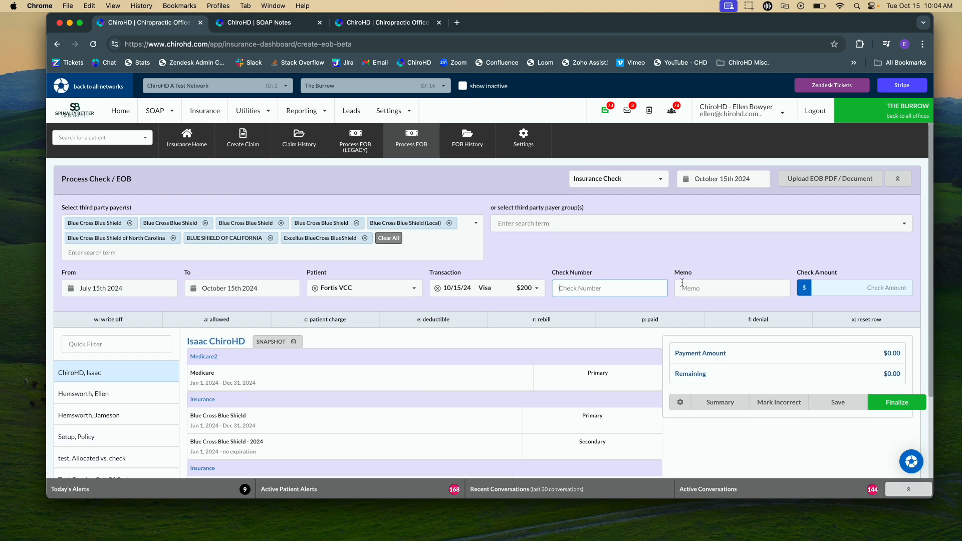
left_click(874, 292)
type("200")
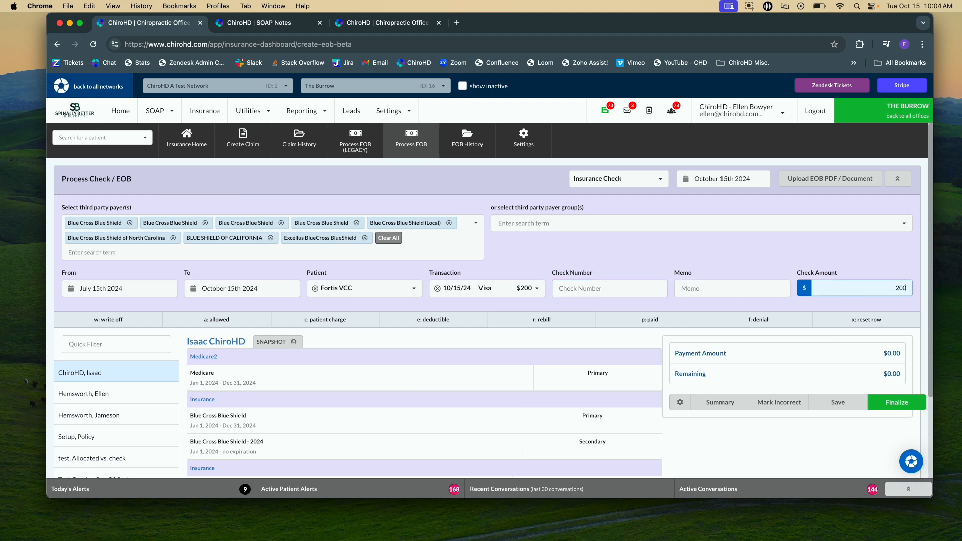
type(".00")
left_click(650, 261)
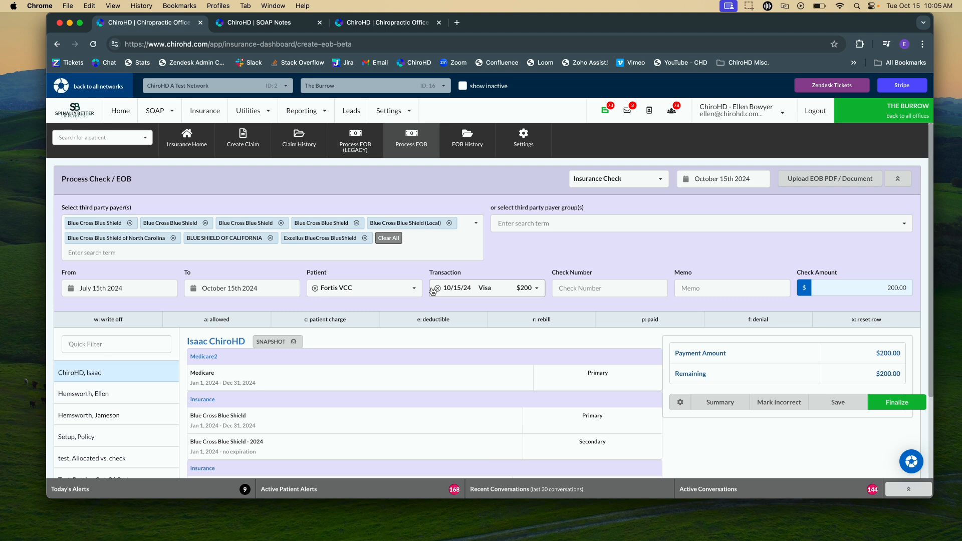
For the second listed patient, post a 50.00 payment, 15.00 primary write-off and 0.00 deductible on the first 07/18/24 charge
scroll(502, 415, "down", 3)
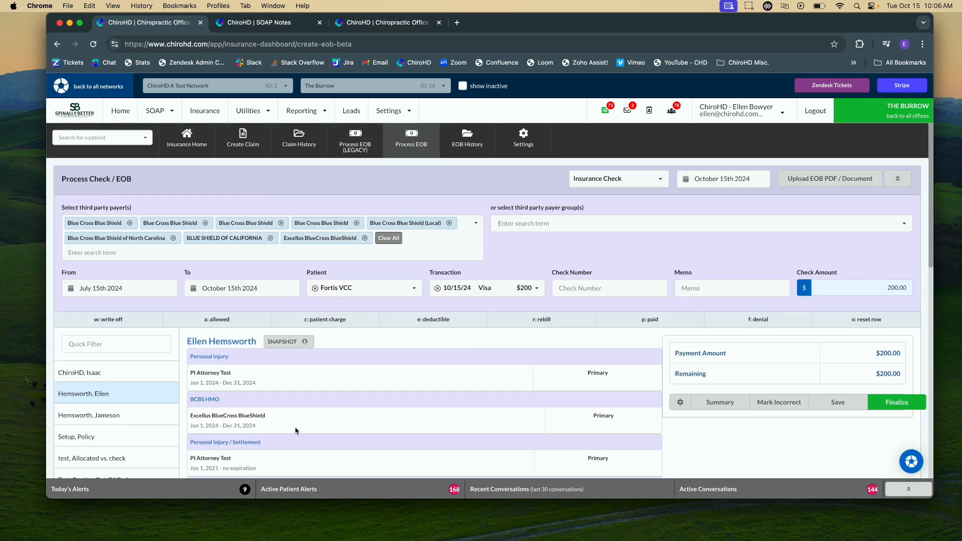
scroll(262, 424, "down", 4)
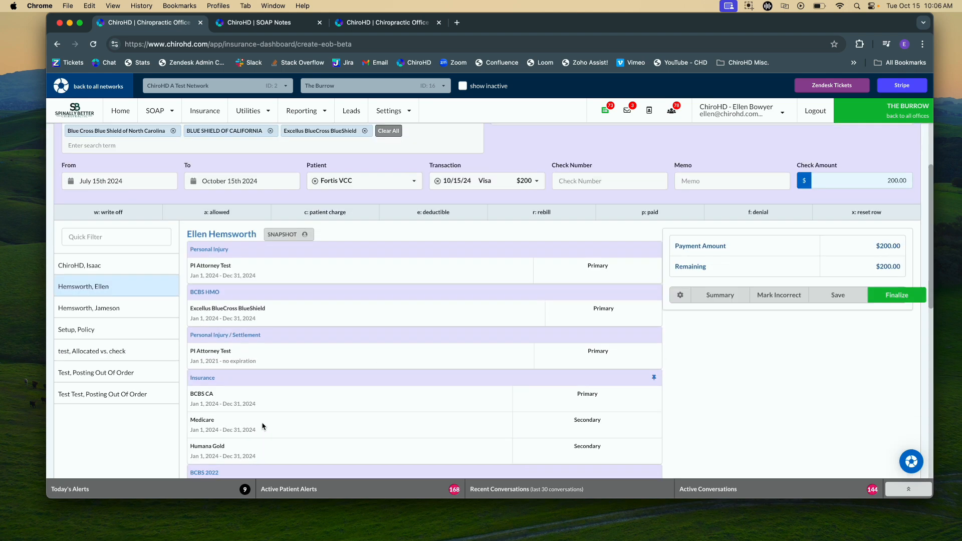
scroll(263, 426, "down", 5)
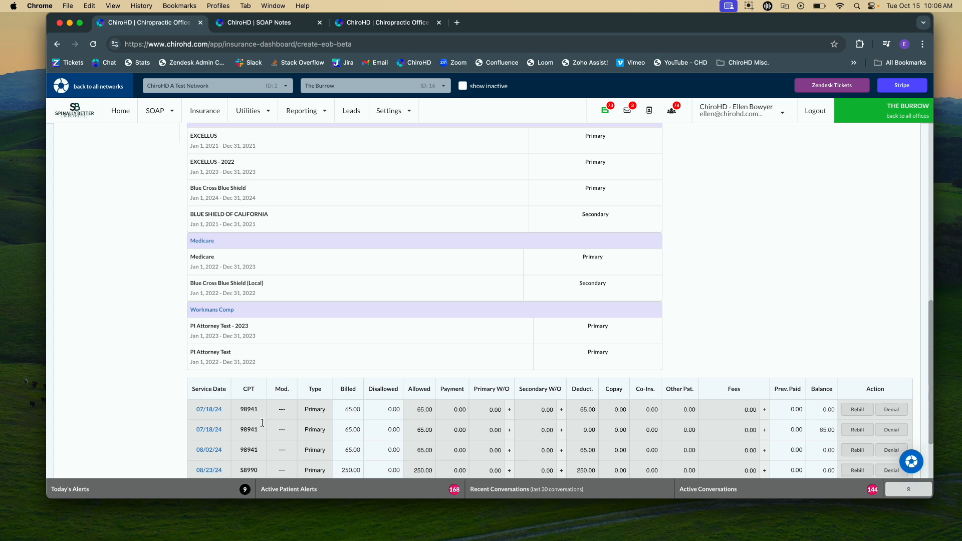
left_click(459, 391)
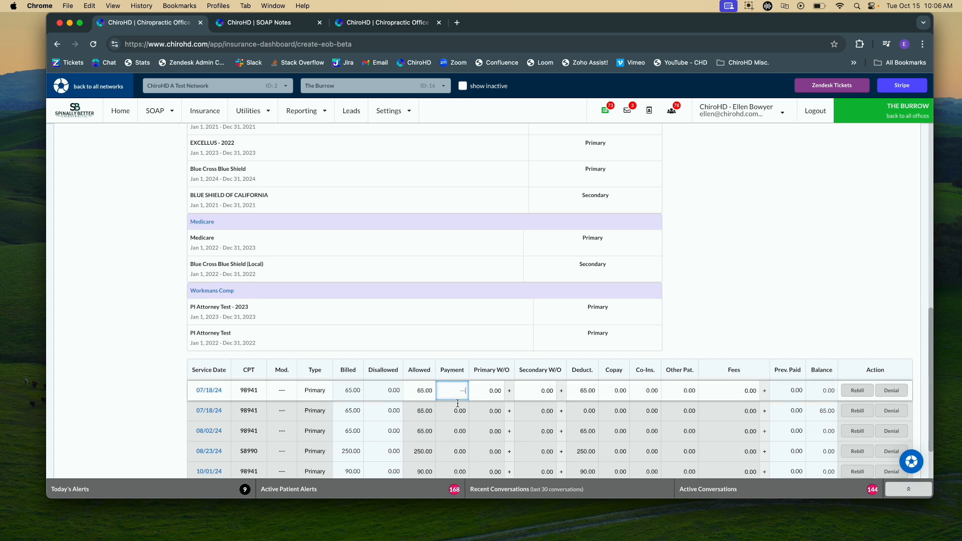
type("50.00")
key("Tab")
double_click(584, 394)
type("0")
key("Tab")
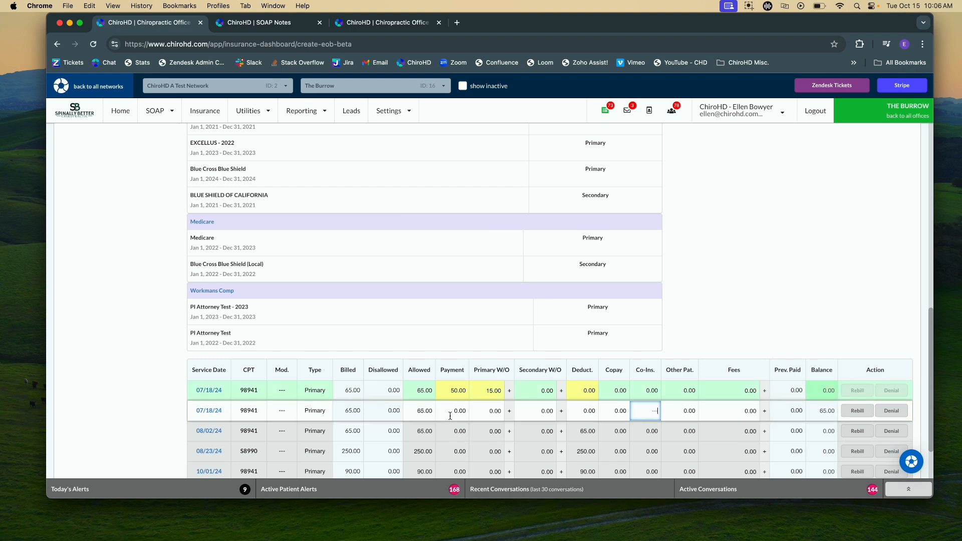
left_click(450, 416)
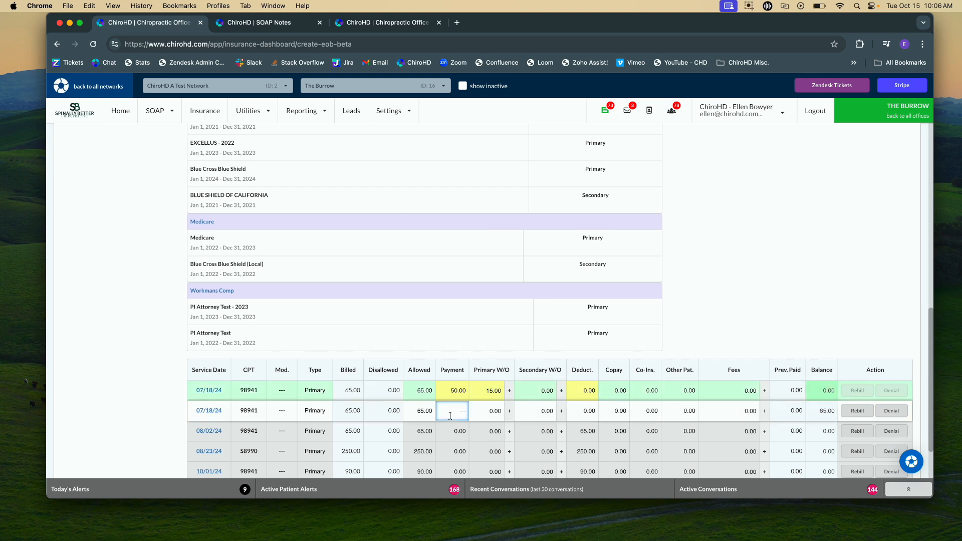
Mark the second 07/18/24 charge as paid at 65.00 and post the 08/02/24 charge with 0.00 payment and 65.00 deductible
key("p")
scroll(460, 324, "up", 1)
scroll(460, 324, "down", 3)
key("d")
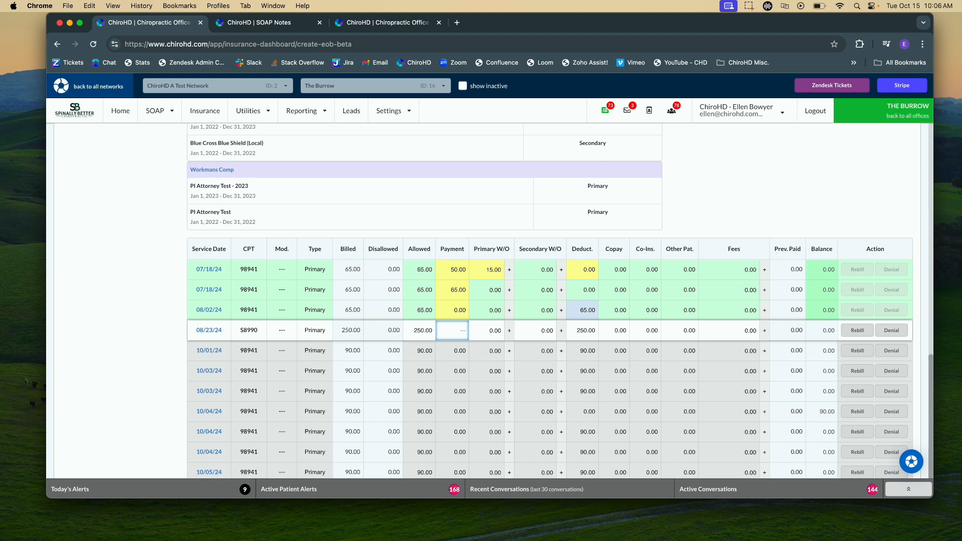
scroll(460, 324, "up", 2)
left_click(457, 422)
double_click(590, 418)
scroll(590, 419, "up", 1)
double_click(460, 420)
key("BackSpace")
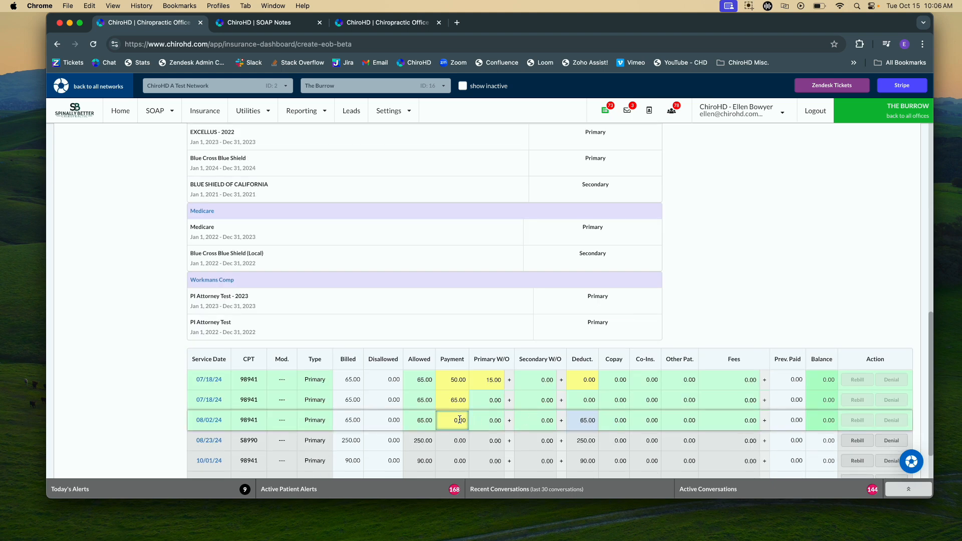
Post the 08/23/24 charge with an 85.00 payment, 165.00 primary write-off and 0.00 deductible, and finalize the EOB
left_click(457, 439)
type("85")
key("Tab")
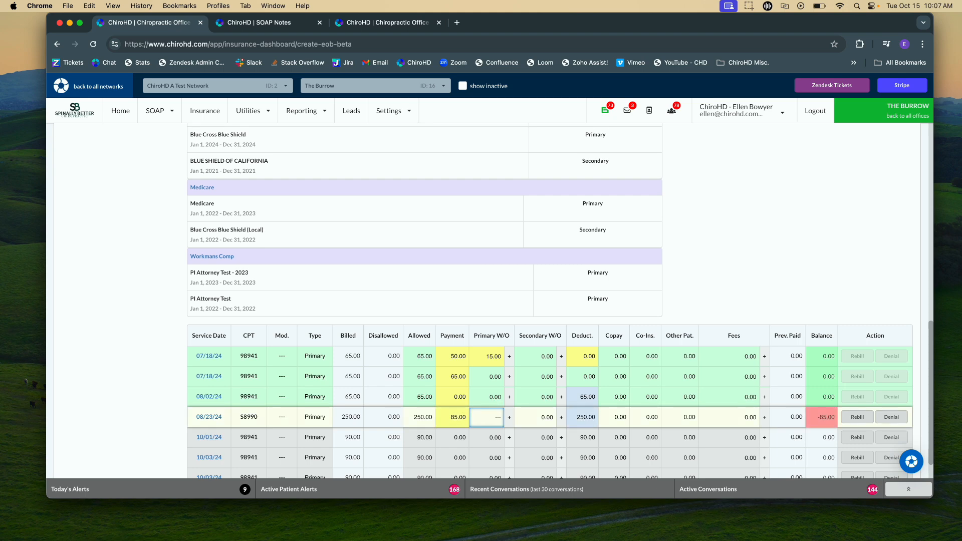
key("Tab")
key("Tab")
type("0")
key("Tab")
key("w")
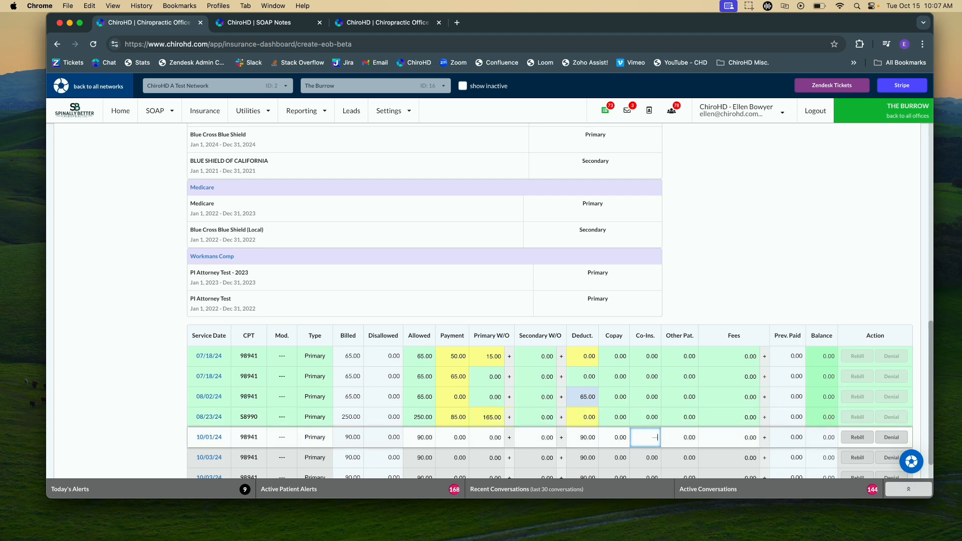
scroll(888, 372, "up", 10)
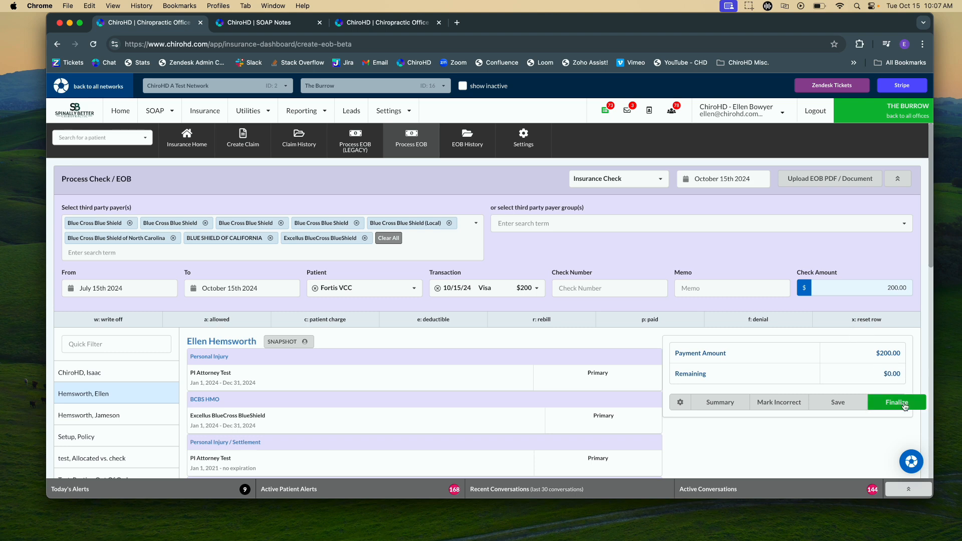
left_click(905, 406)
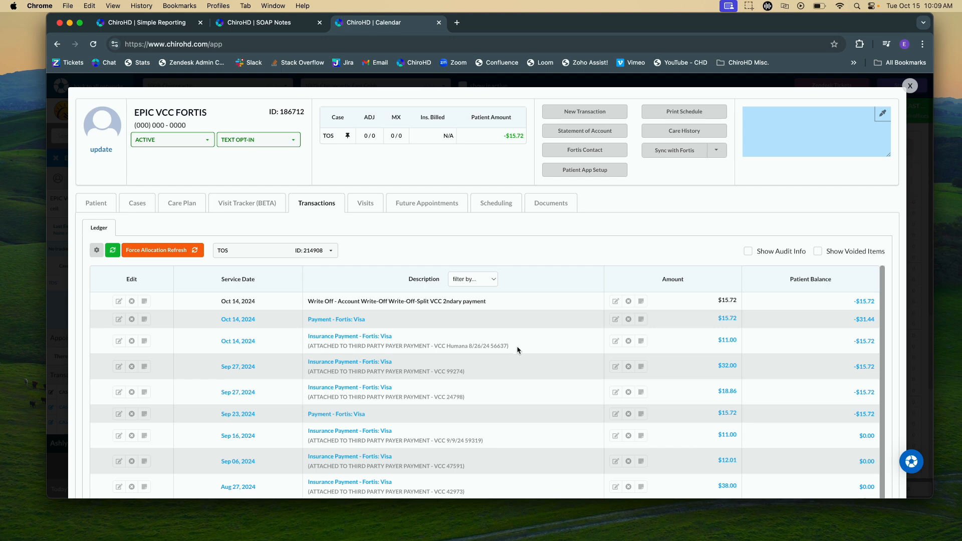
Examine the third party payer note attached to the Oct 14, 2024 insurance payment of $11.00 in the EPIC VCC FORTIS ledger
left_click_drag(517, 350, 304, 353)
left_click(398, 345)
left_click_drag(520, 352, 402, 354)
left_click(562, 343)
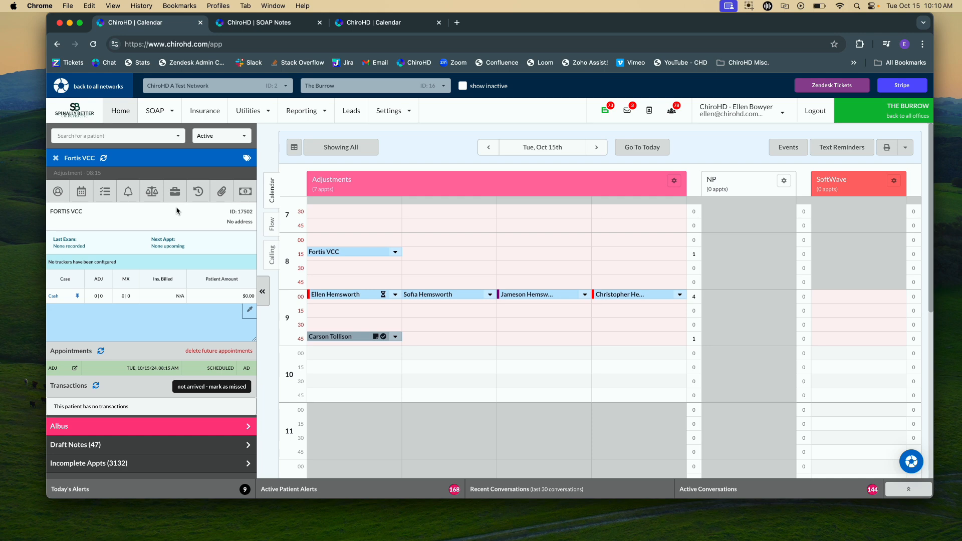
Start a new insurance check in Process EOB, assign Fortis VCC as its patient and open the transaction selection
left_click(198, 118)
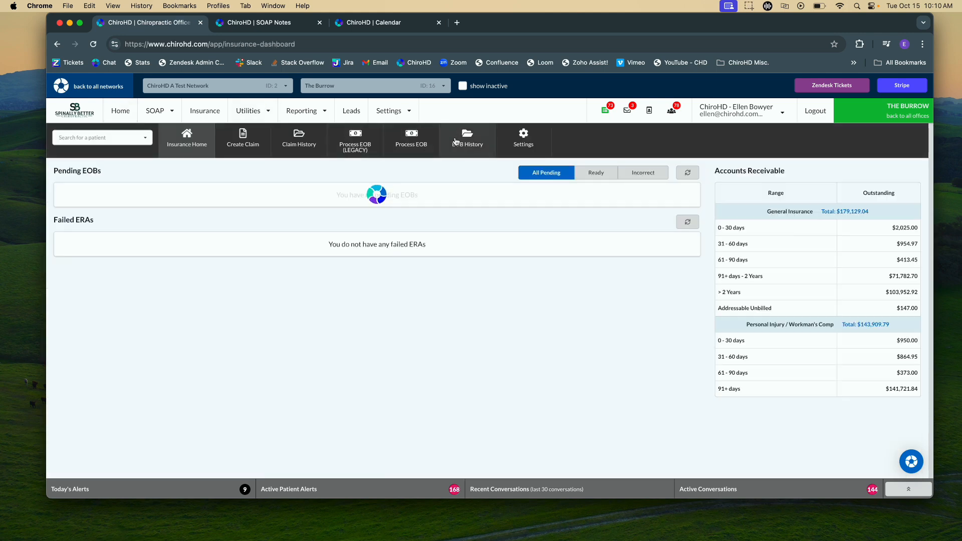
left_click(412, 140)
left_click(592, 179)
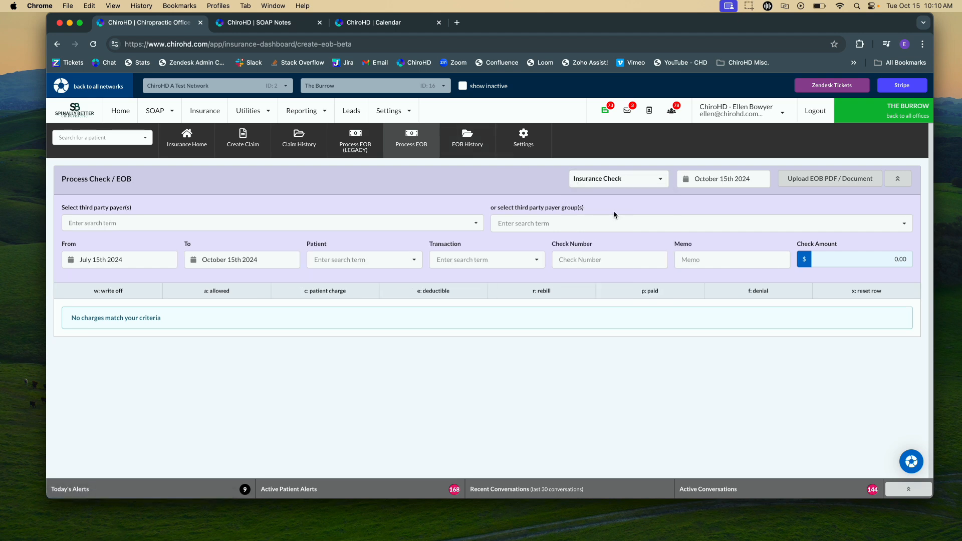
left_click(339, 259)
type("vcc")
left_click(373, 278)
left_click(485, 267)
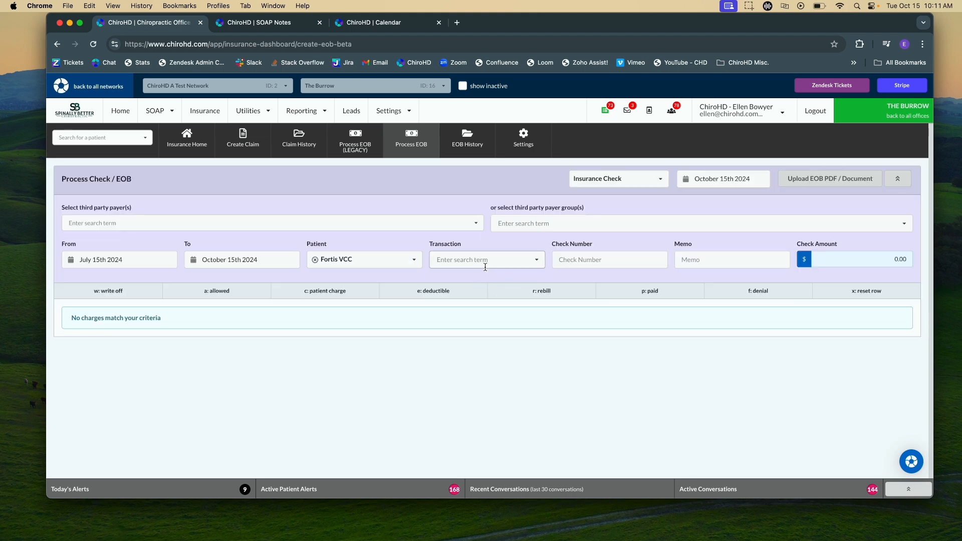